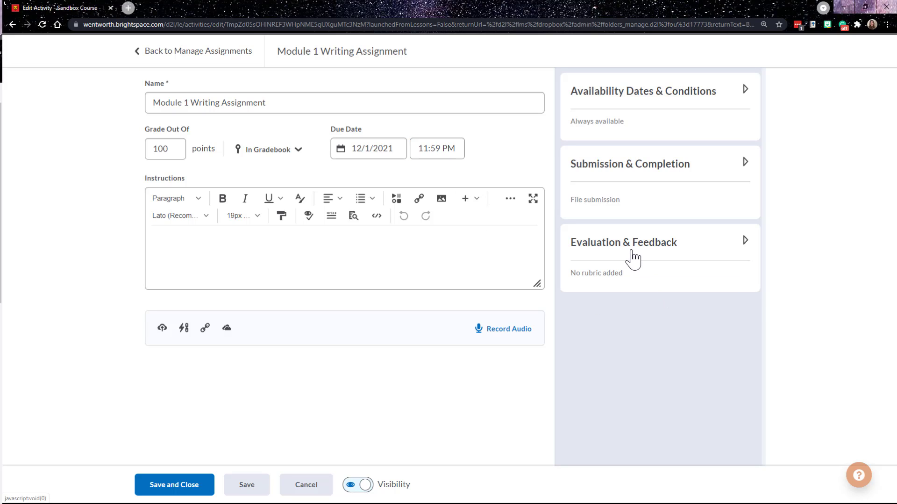
Step: Open the assignment's Turnitin integration settings and enable GradeMark for this folder with grades automatically synced as Draft in Brightspace
click(706, 244)
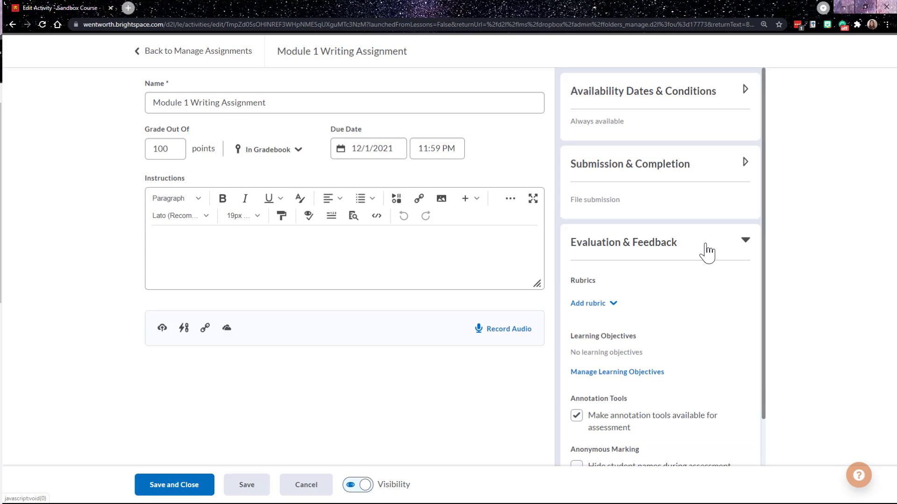
scroll(710, 286, down, 2)
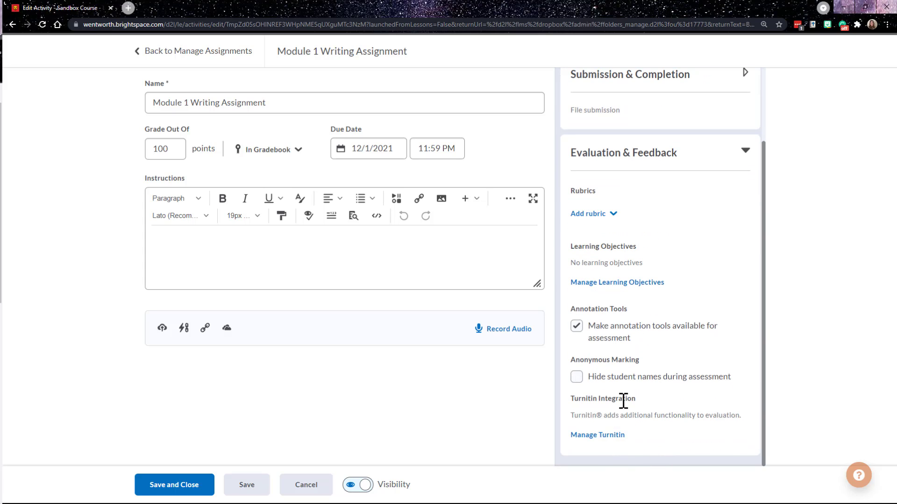
click(588, 435)
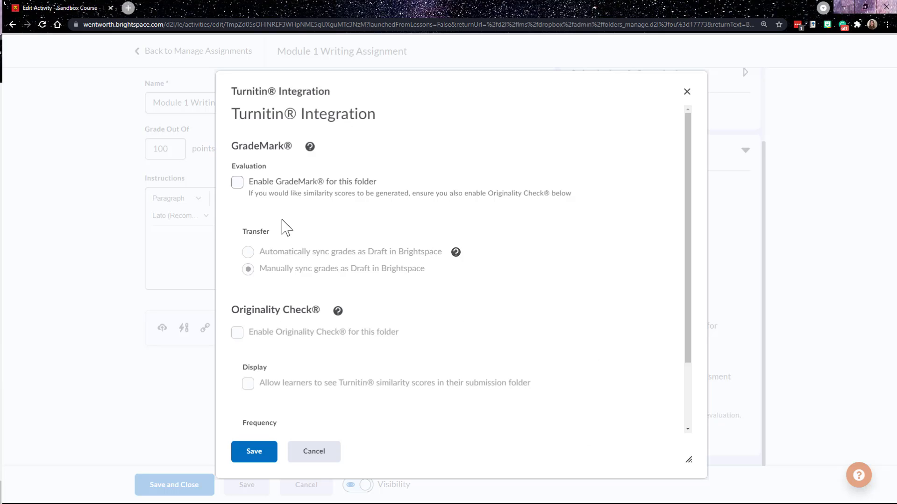
click(238, 182)
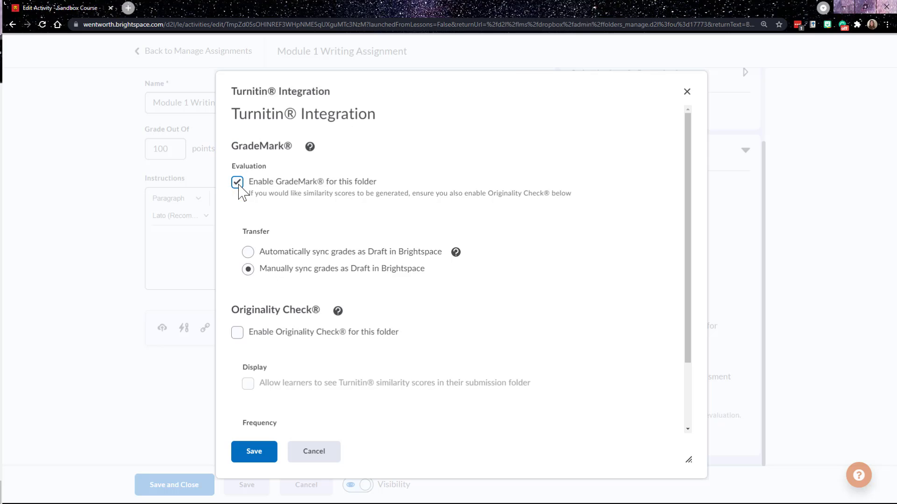
click(248, 253)
Step: Enable Originality Check for this folder and allow learners to see Turnitin similarity scores in their submission folder
click(238, 333)
scroll(250, 376, down, 3)
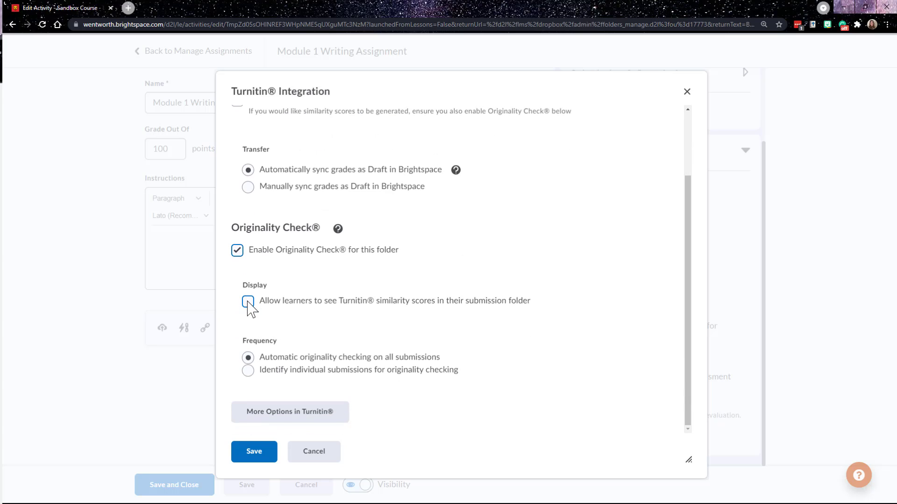
click(248, 302)
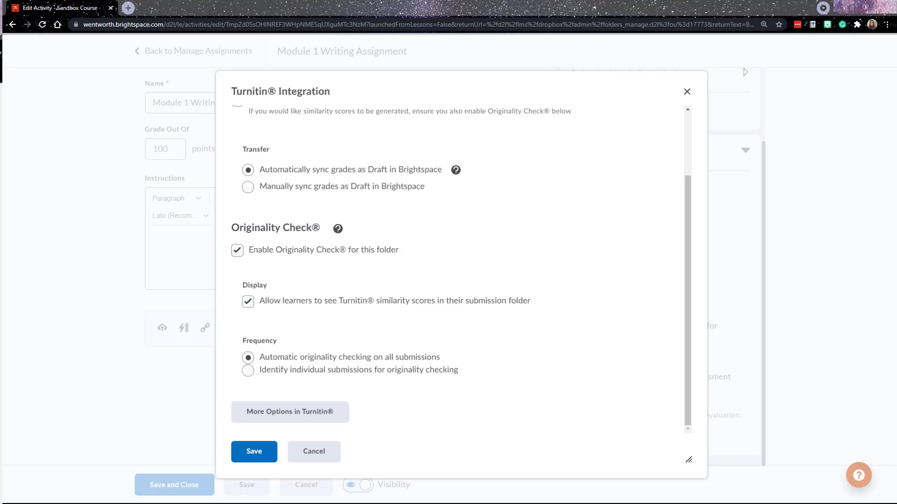
Step: Open Turnitin's additional options, expand the optional settings, and choose Standard paper repository as the place papers are submitted to
click(298, 419)
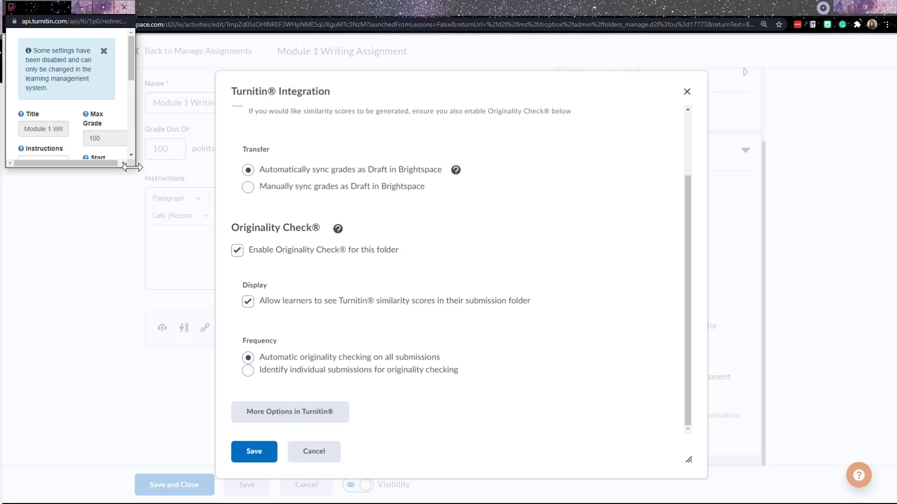
drag(132, 165, 357, 326)
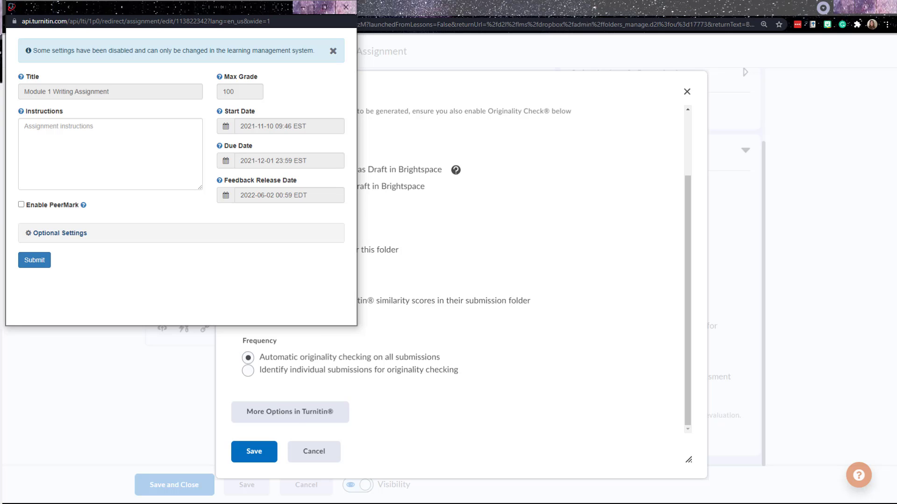
click(68, 237)
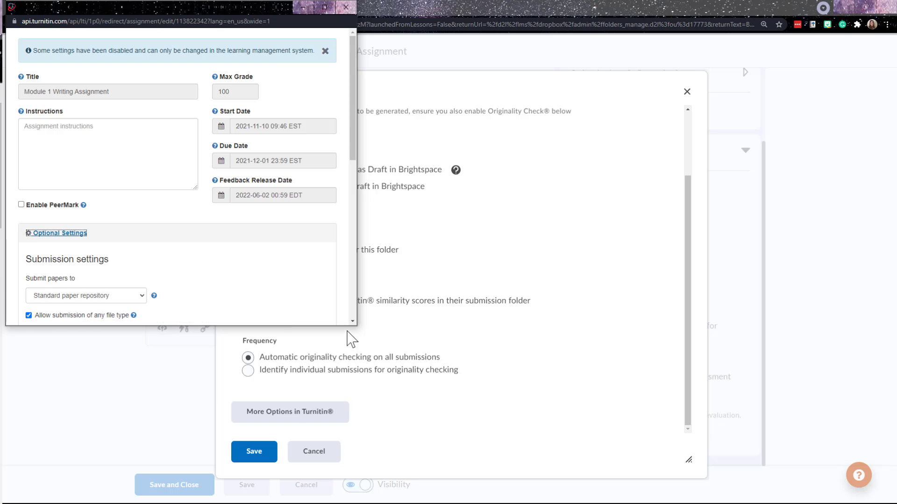
drag(346, 327, 361, 470)
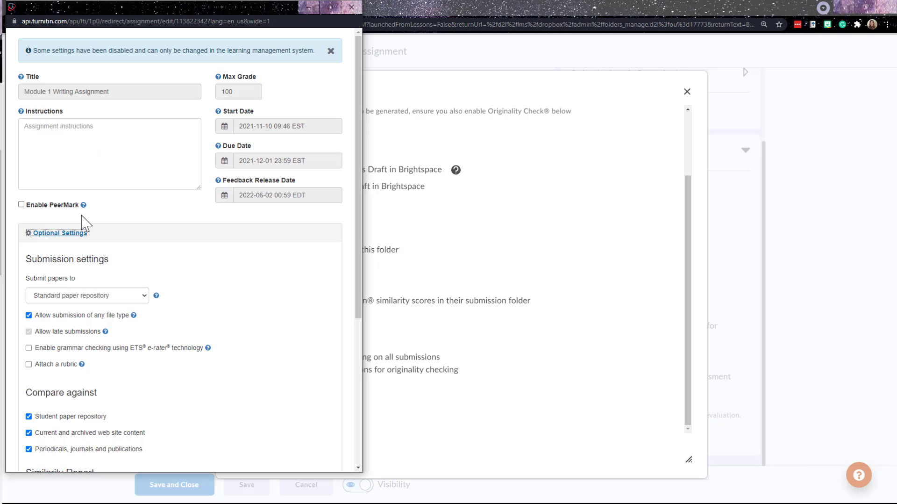
click(106, 295)
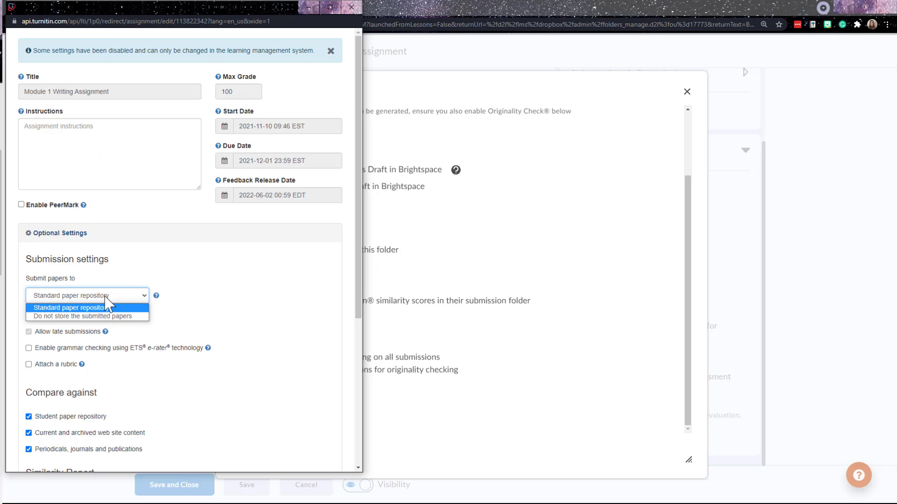
click(70, 314)
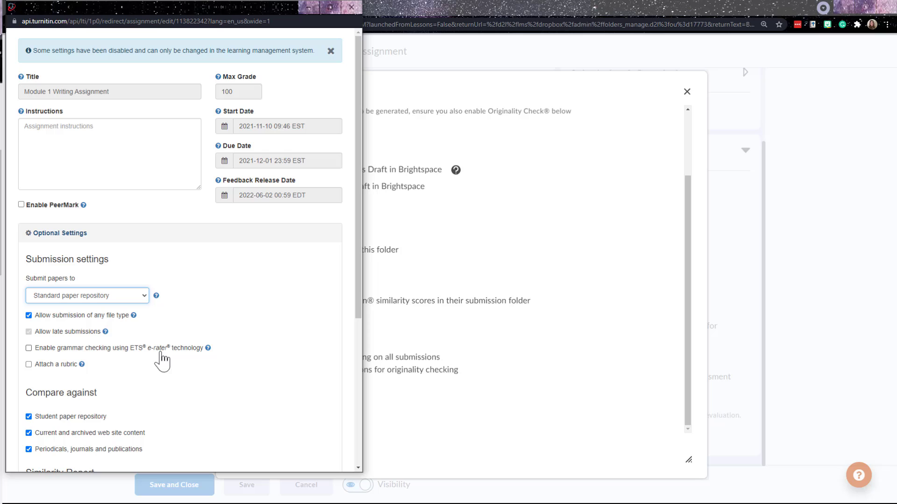
Step: Enable grammar checking using ETS e-rater technology and select the Advanced ETS handbook
click(29, 347)
scroll(125, 360, down, 1)
scroll(125, 360, down, 1)
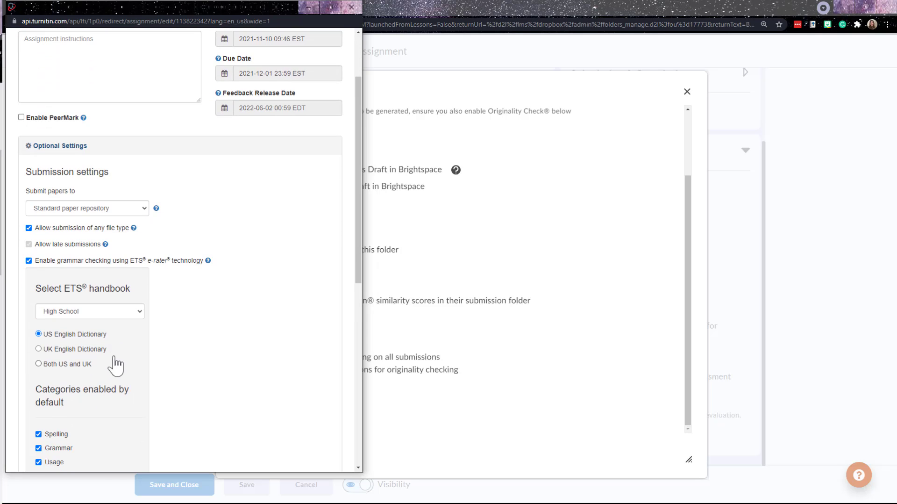
click(96, 308)
click(90, 317)
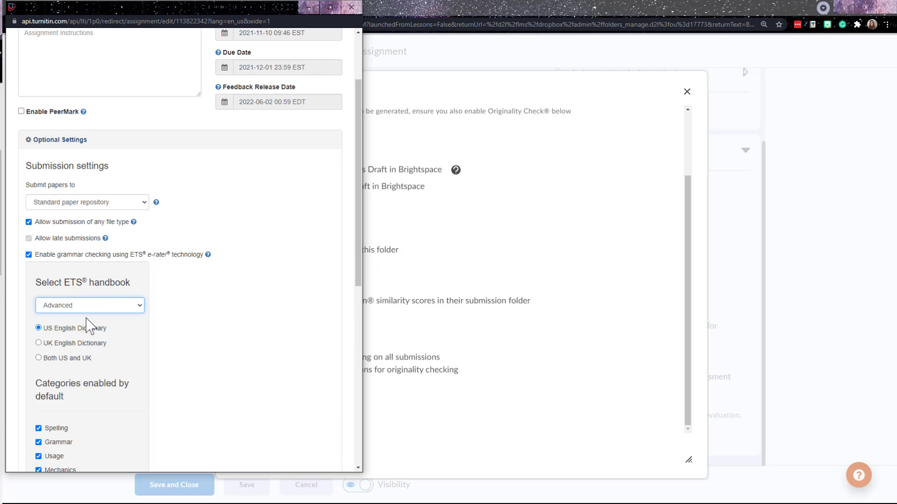
Step: Set similarity reports to generate immediately with student resubmissions until the due date and reports after 24 hours following 3 resubmissions
scroll(109, 344, down, 2)
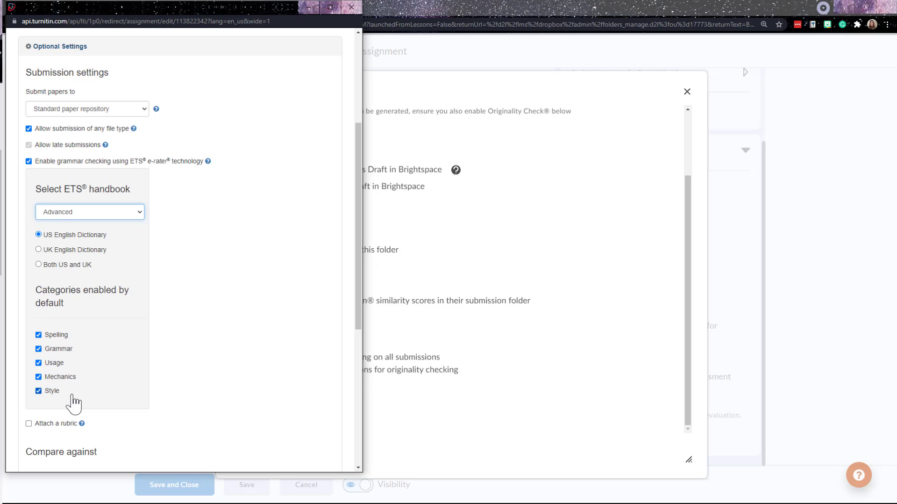
scroll(74, 403, down, 3)
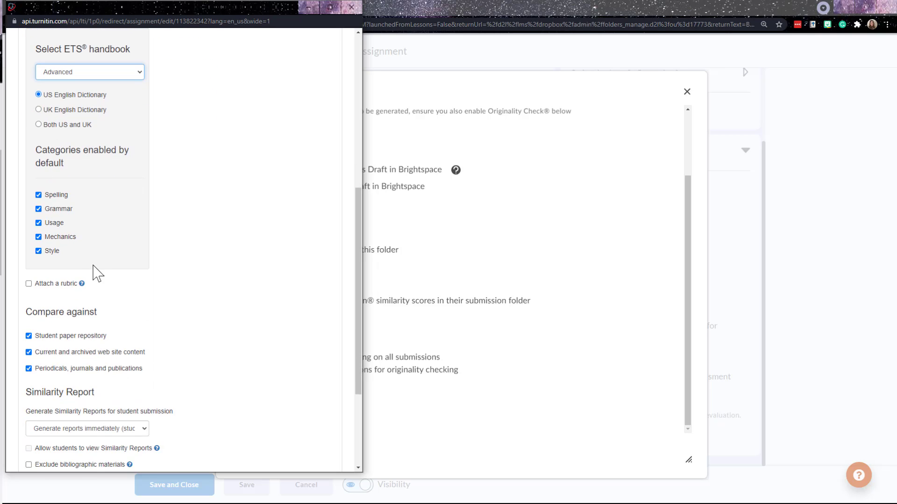
scroll(94, 273, up, 2)
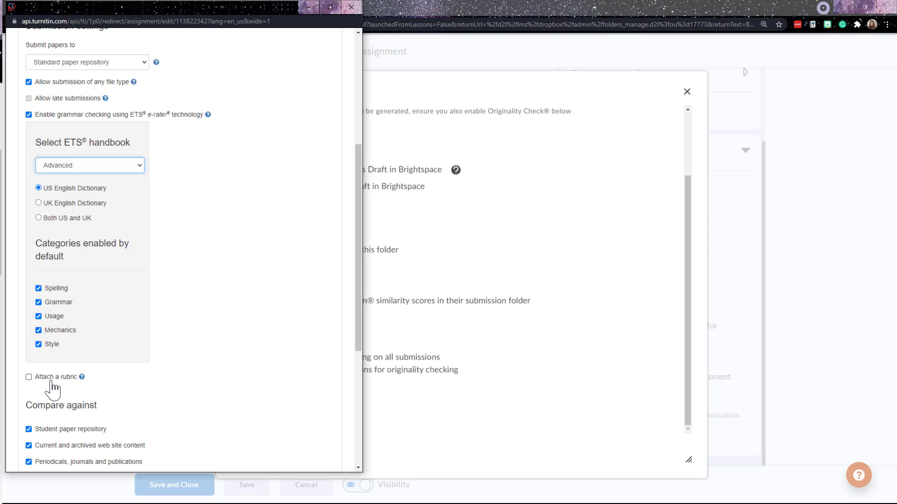
scroll(140, 359, down, 1)
scroll(160, 357, down, 3)
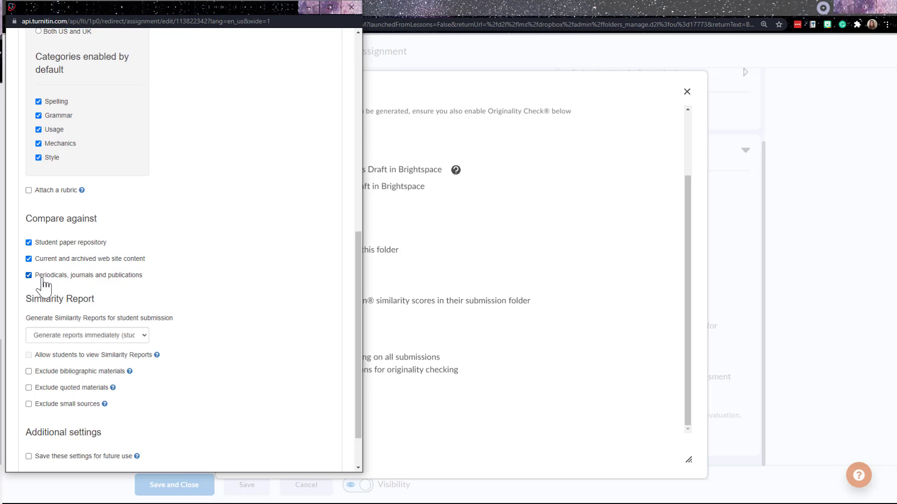
scroll(211, 286, down, 1)
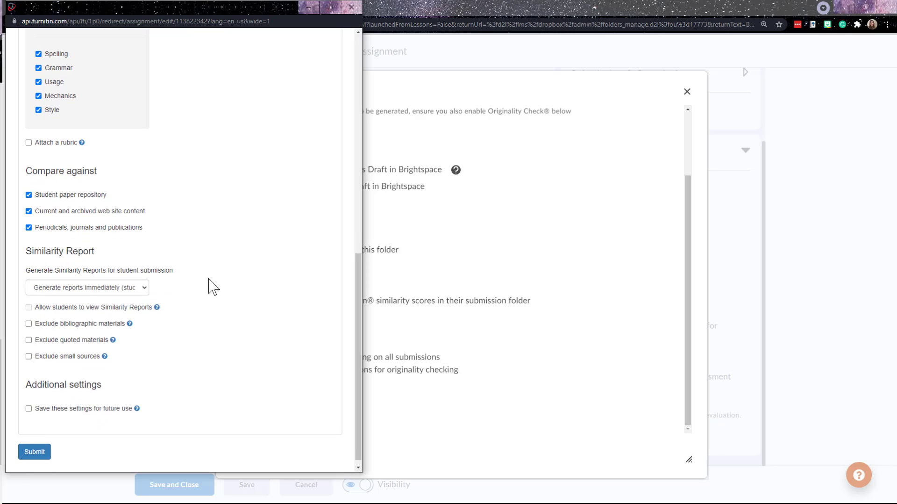
click(106, 281)
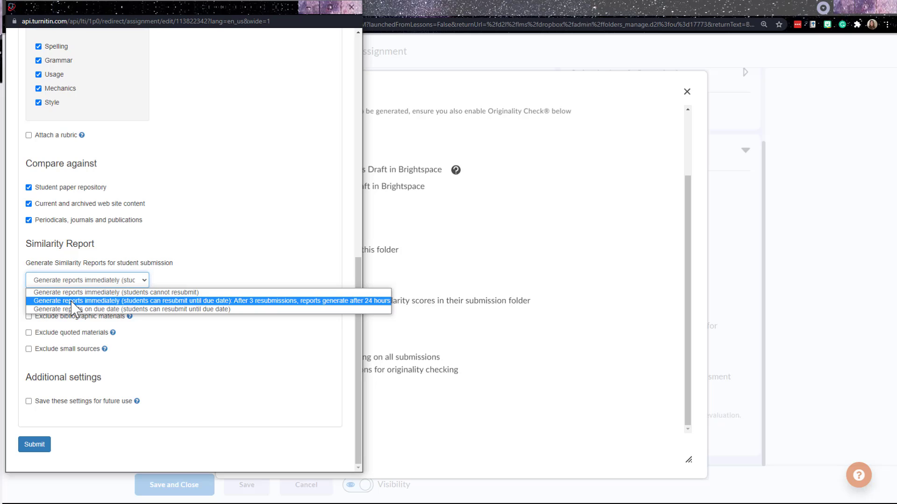
click(72, 301)
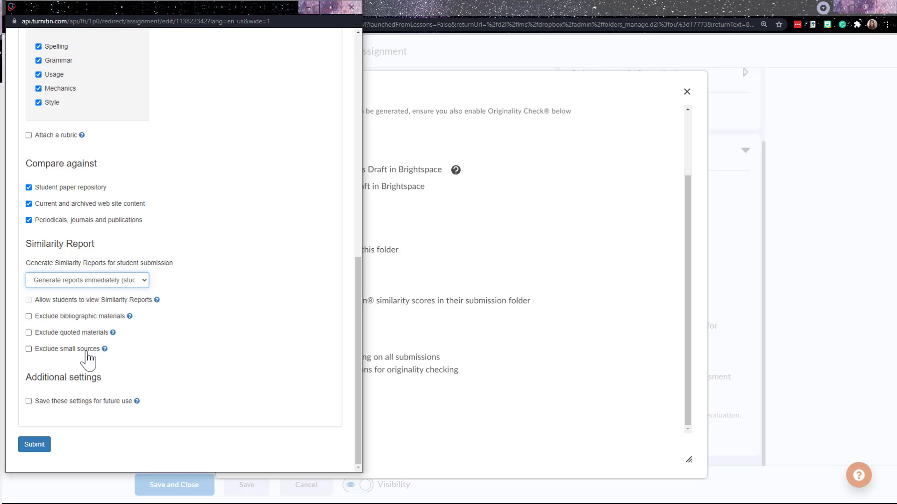
Step: Check the small-source exclusion options, turn the exclusion back off, and submit the optional settings with saving for future use enabled
click(38, 350)
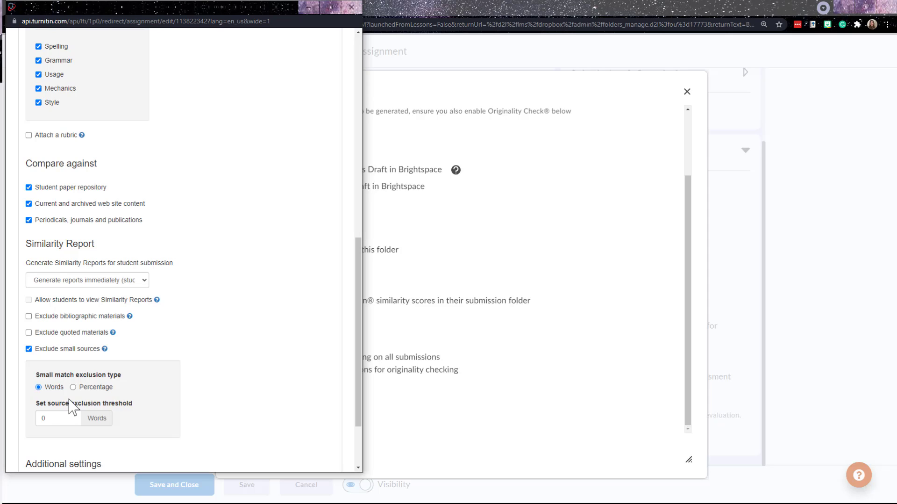
click(29, 349)
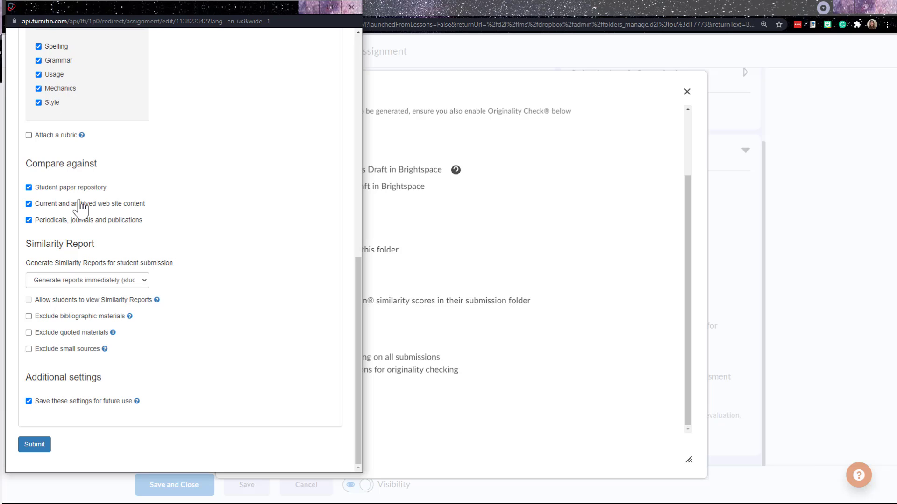
click(37, 448)
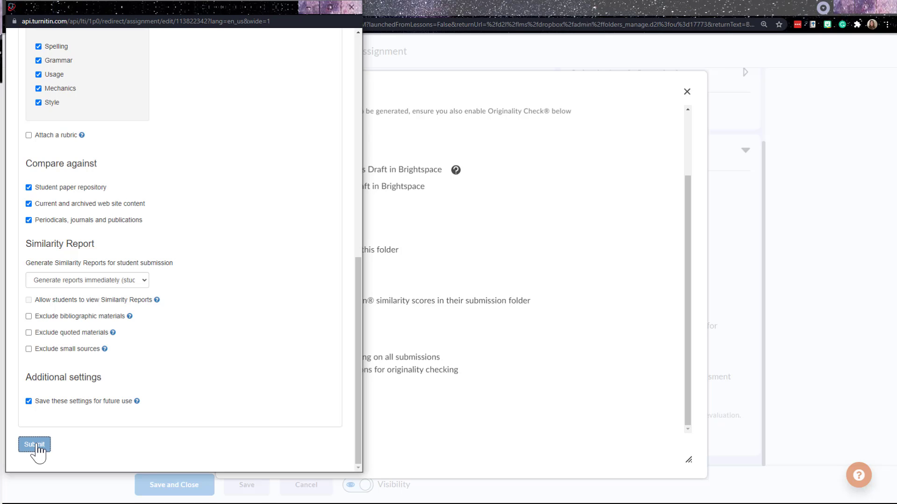
Step: Save the Turnitin integration settings, and save and close the Module 1 Writing Assignment
scroll(457, 280, down, 1)
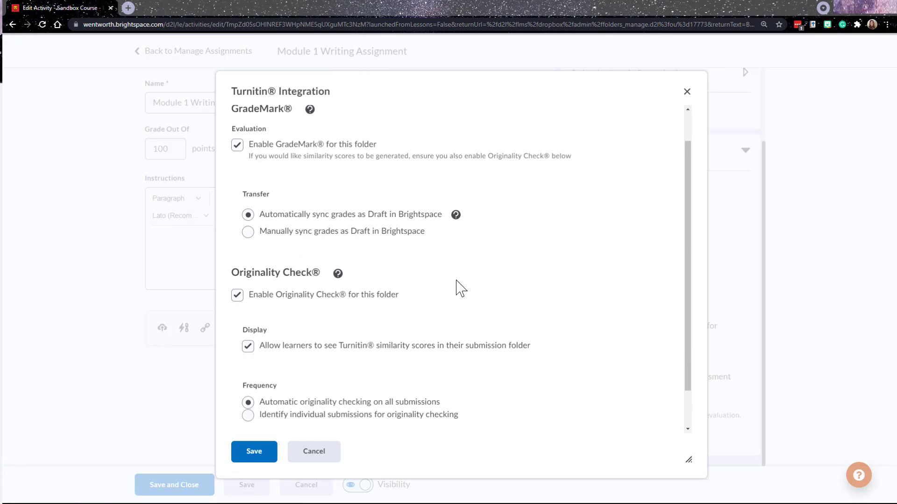
scroll(457, 287, down, 1)
click(251, 452)
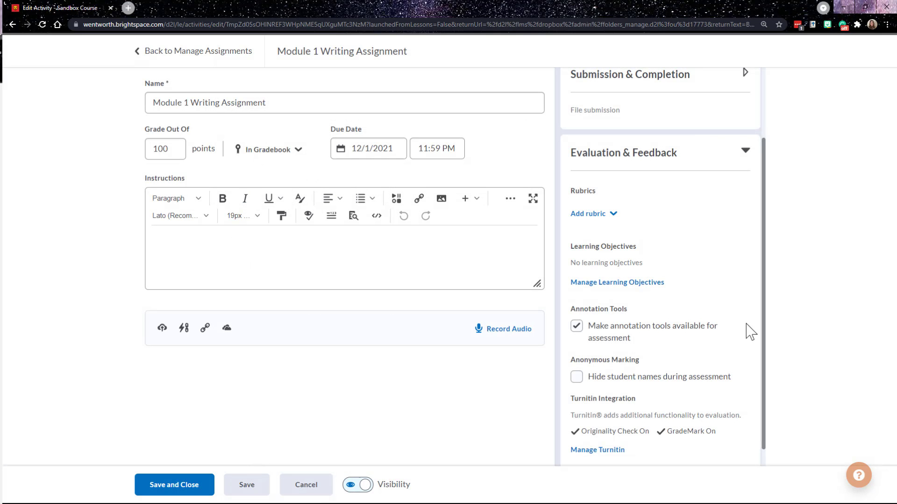
scroll(751, 331, down, 1)
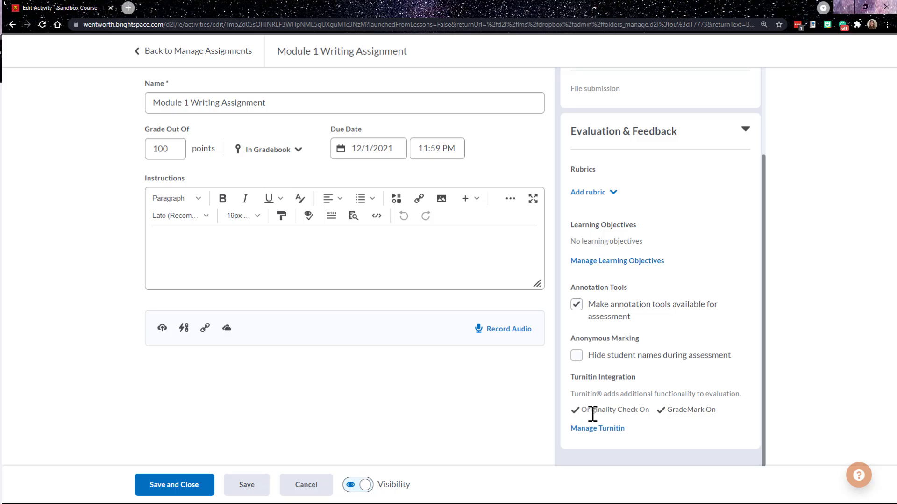
click(190, 494)
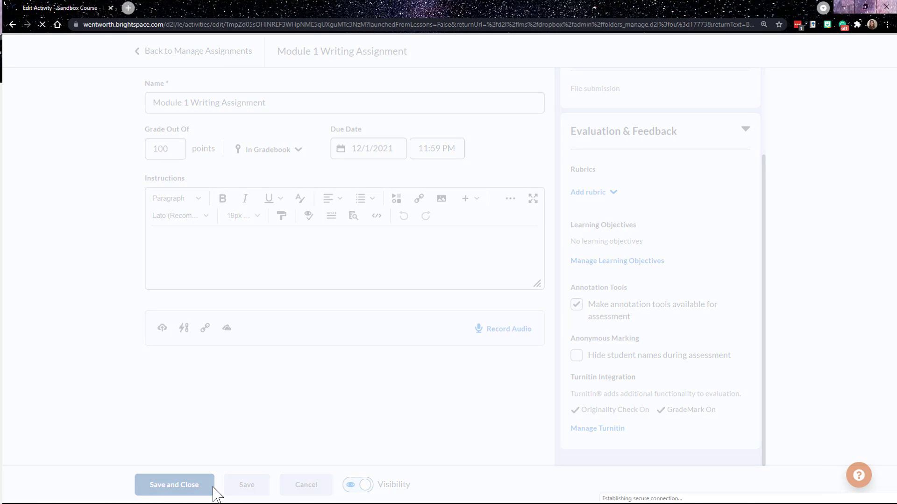